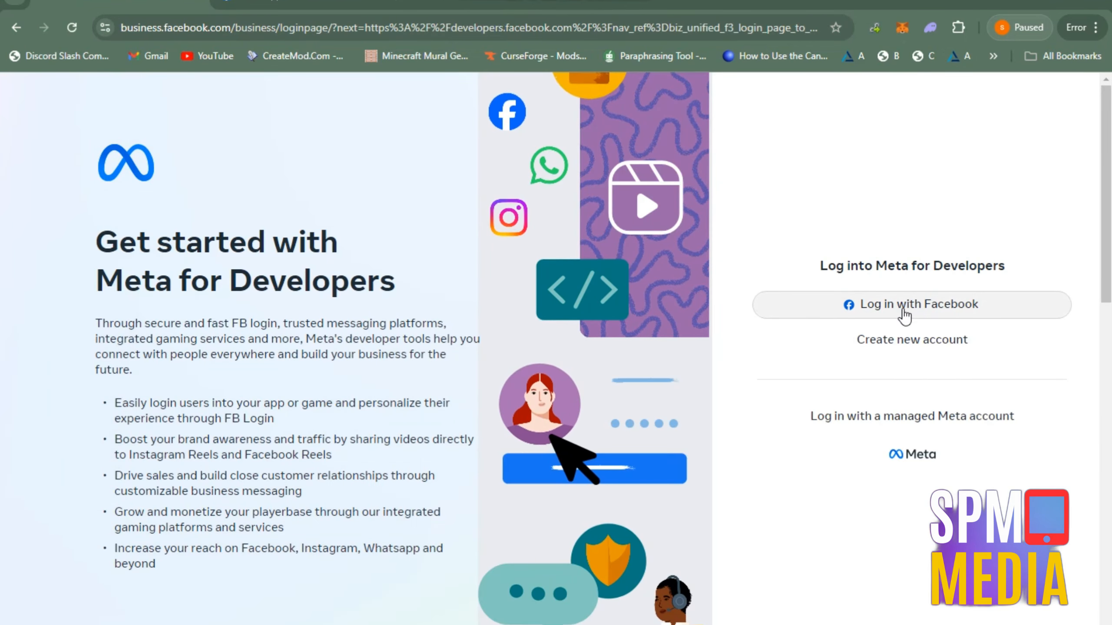
# Log into Meta for Developers with Facebook, entering the account's login and password
pyautogui.scroll(-2, 900, 321)
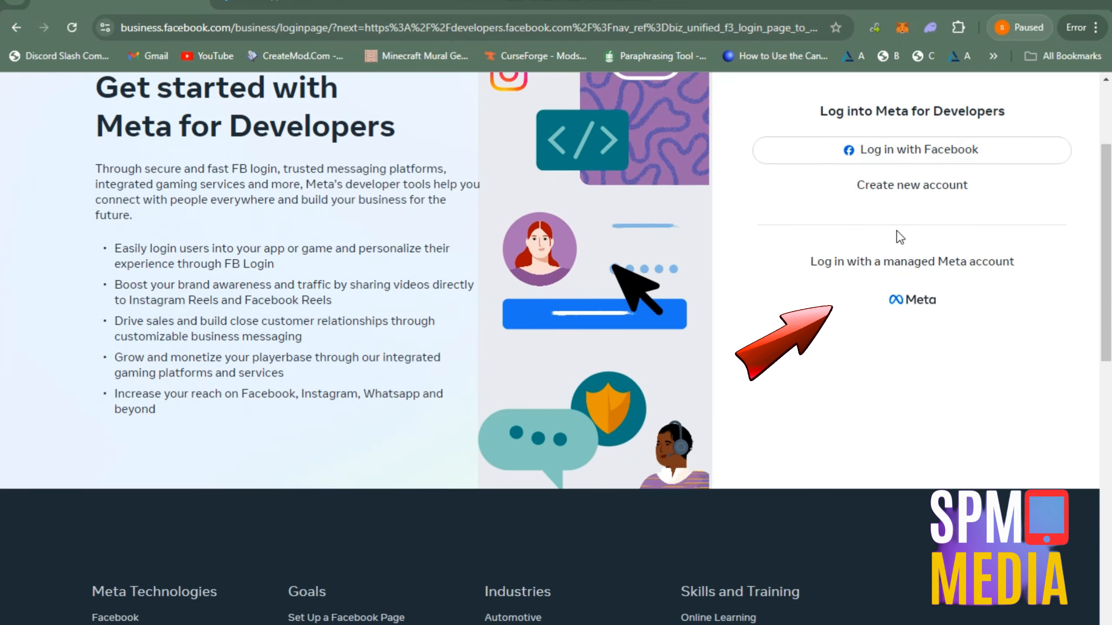
pyautogui.scroll(2, 898, 236)
pyautogui.click(924, 303)
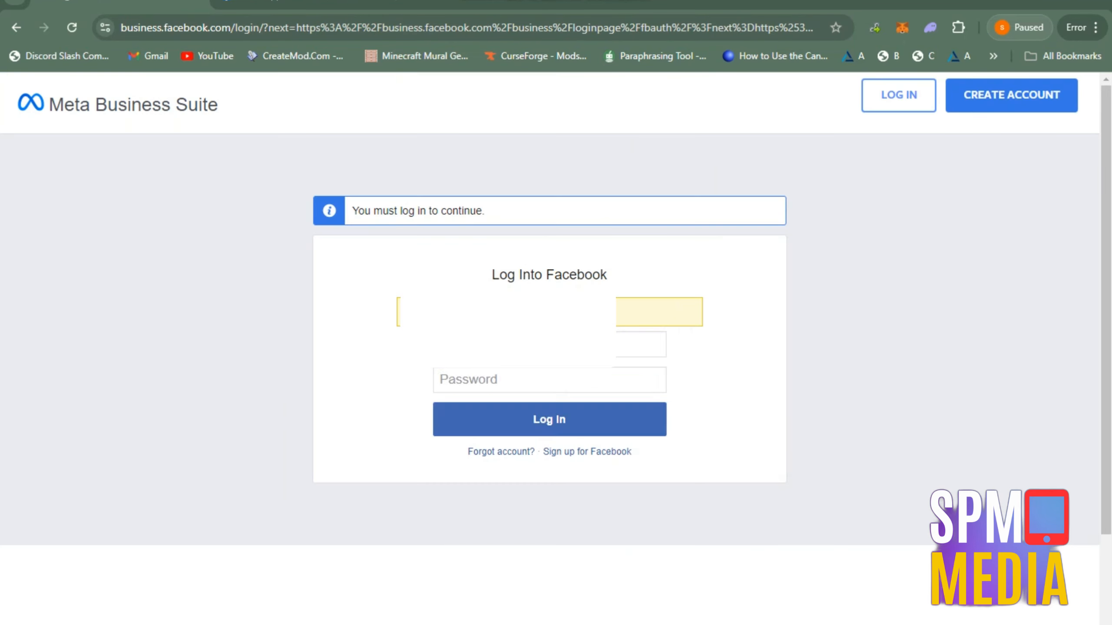
pyautogui.click(548, 414)
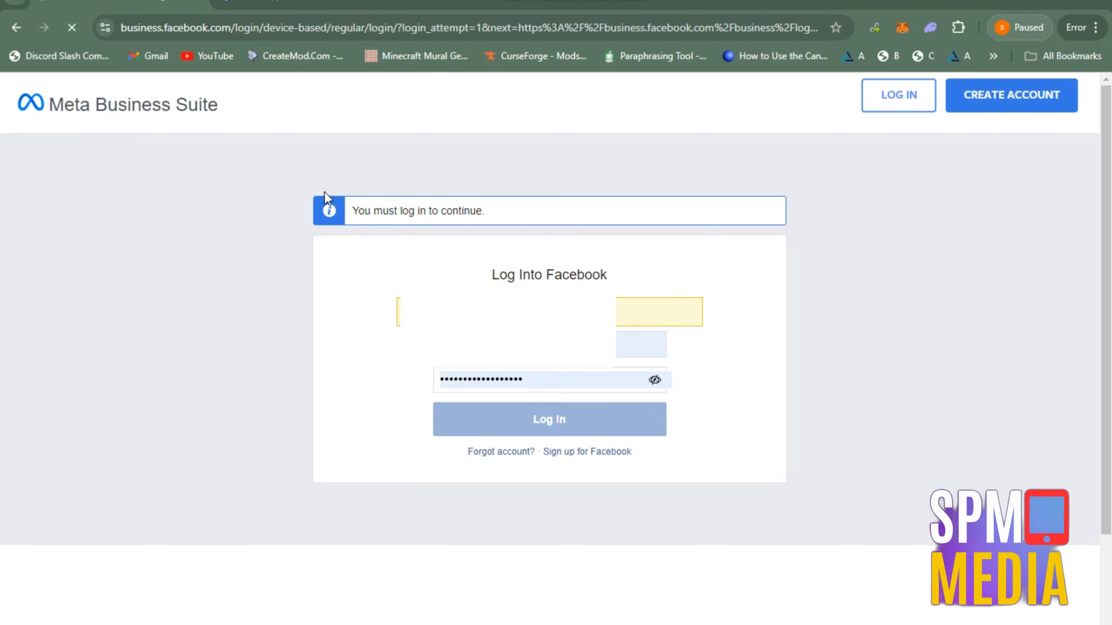
# Submit the emailed verification code, choose Owner/founder as the role and complete the developer account registration
pyautogui.scroll(-5, 930, 360)
pyautogui.scroll(-1, 979, 377)
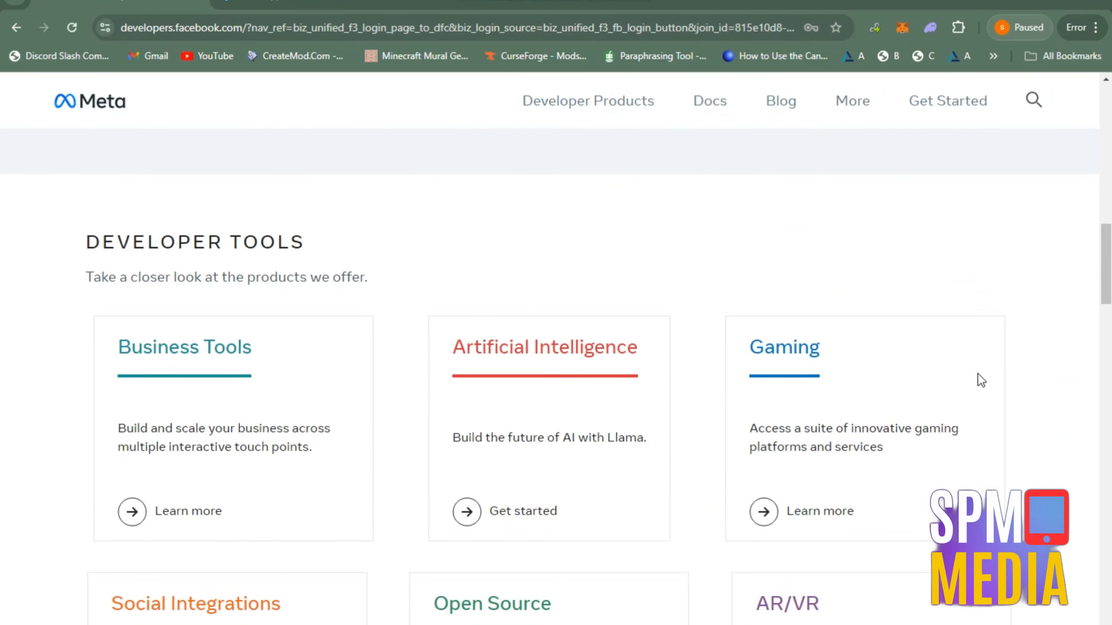
pyautogui.scroll(13, 978, 376)
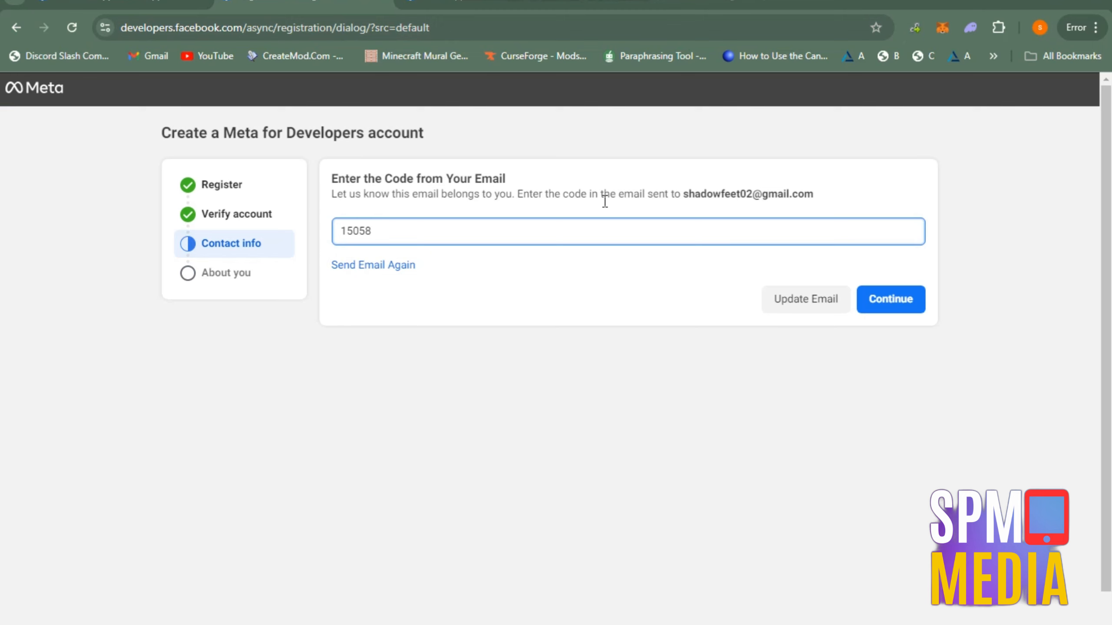
pyautogui.click(902, 308)
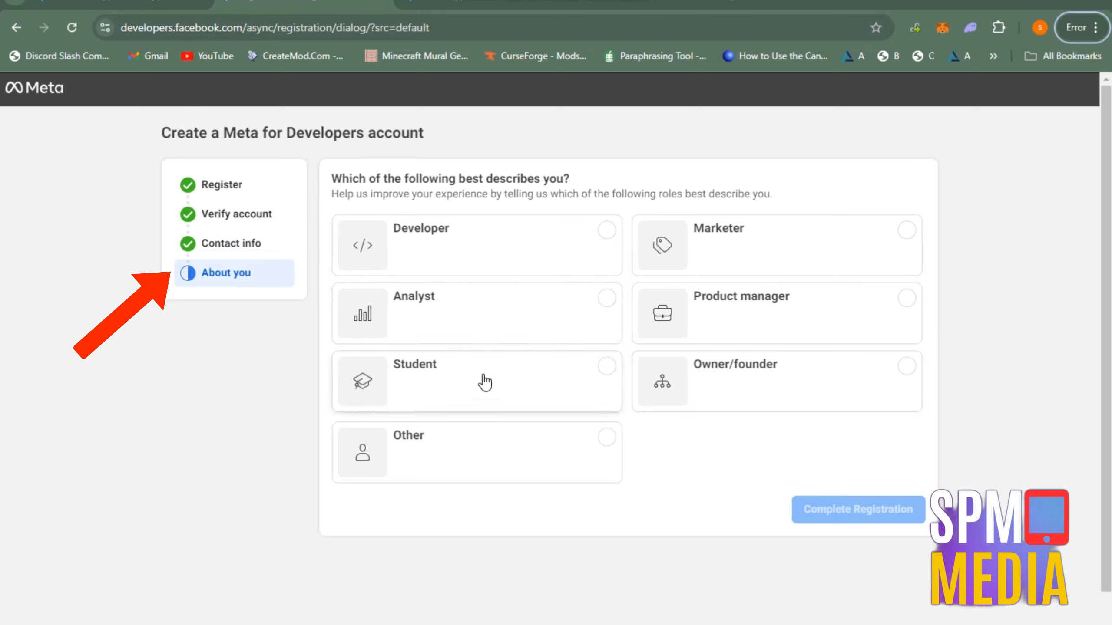
pyautogui.click(747, 372)
pyautogui.click(884, 510)
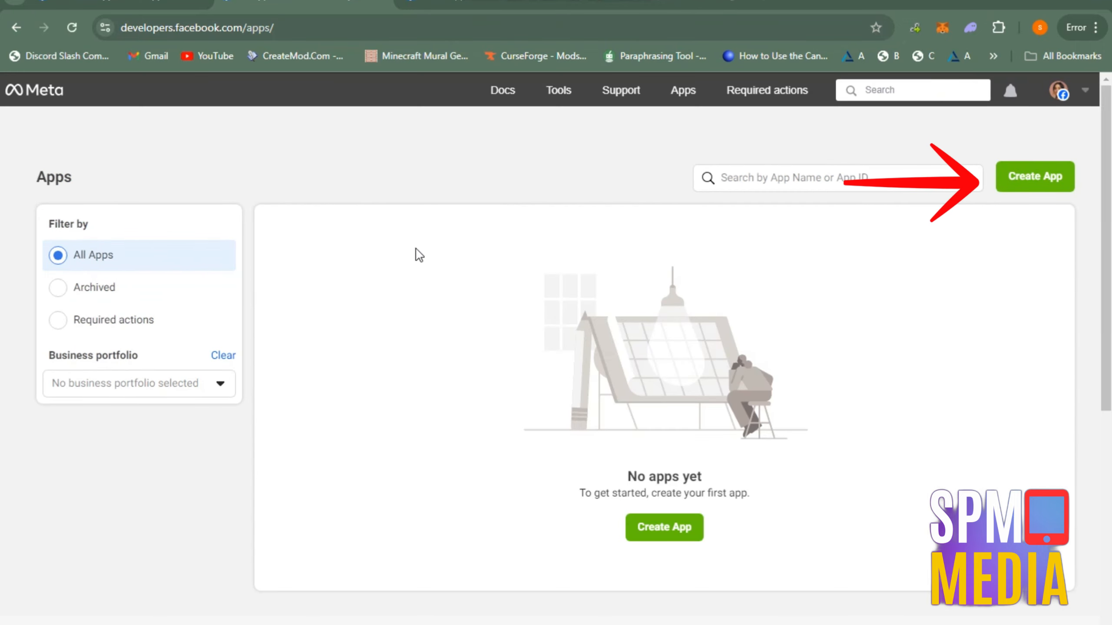
# Start creating a new app and connect it to the ChicStyle Boutique business portfolio
pyautogui.click(1021, 193)
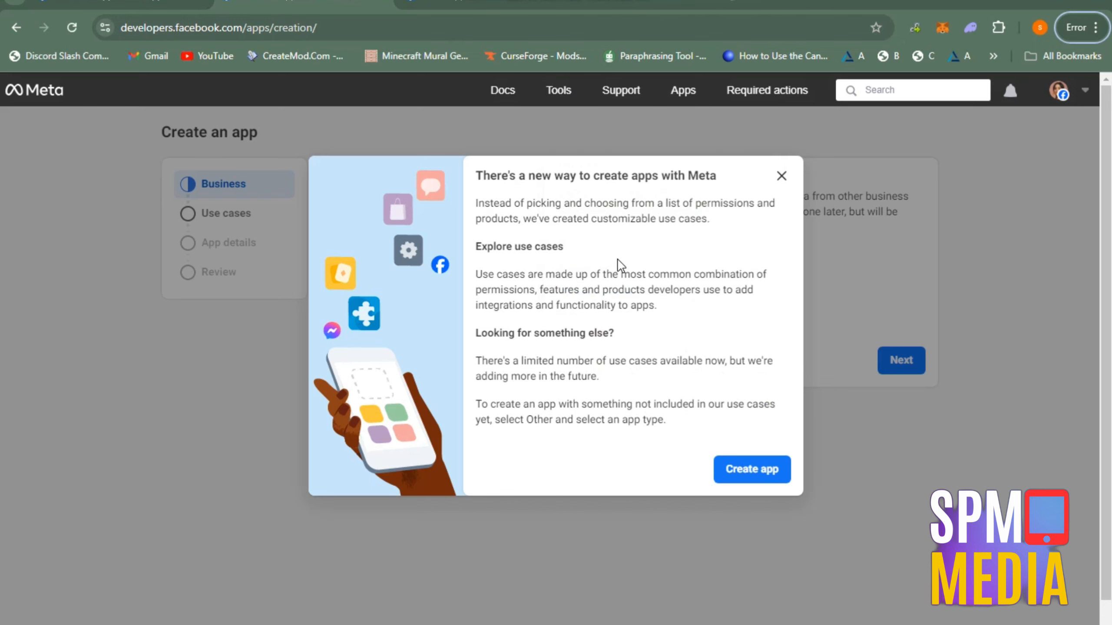
pyautogui.click(759, 473)
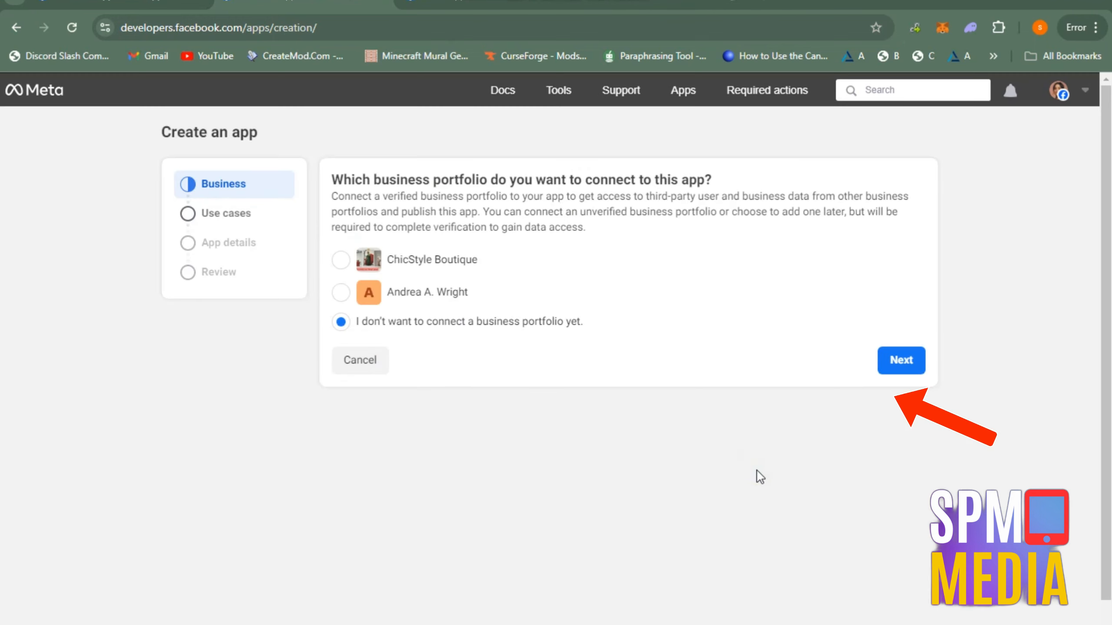
pyautogui.click(341, 262)
pyautogui.click(897, 372)
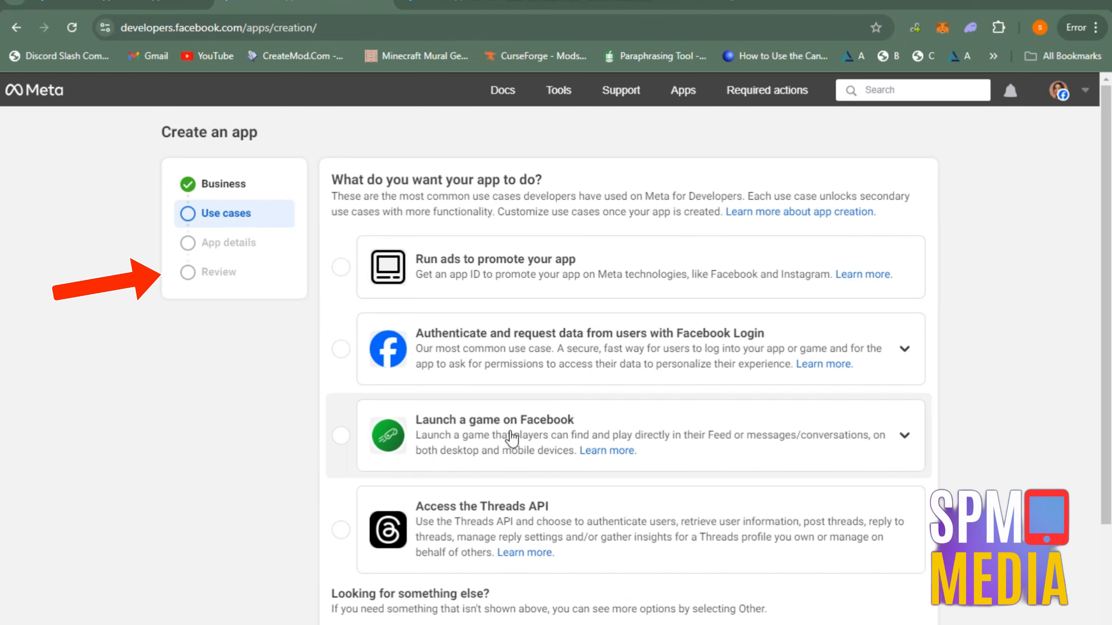
# Choose Other as the app's use case and Consumer as its app type
pyautogui.scroll(-3, 570, 499)
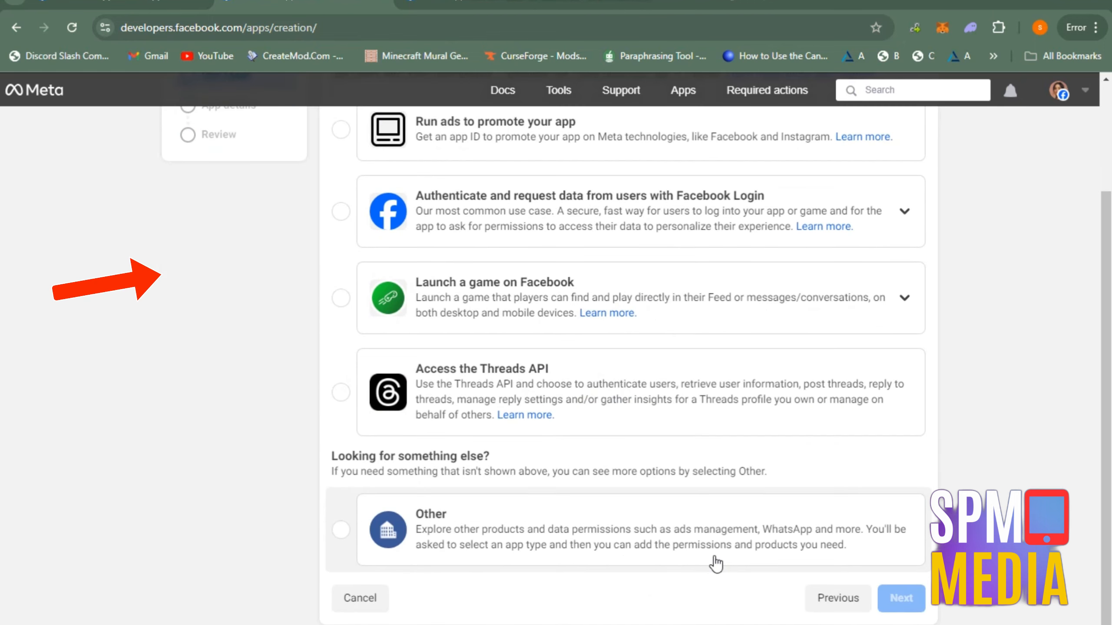
pyautogui.click(481, 554)
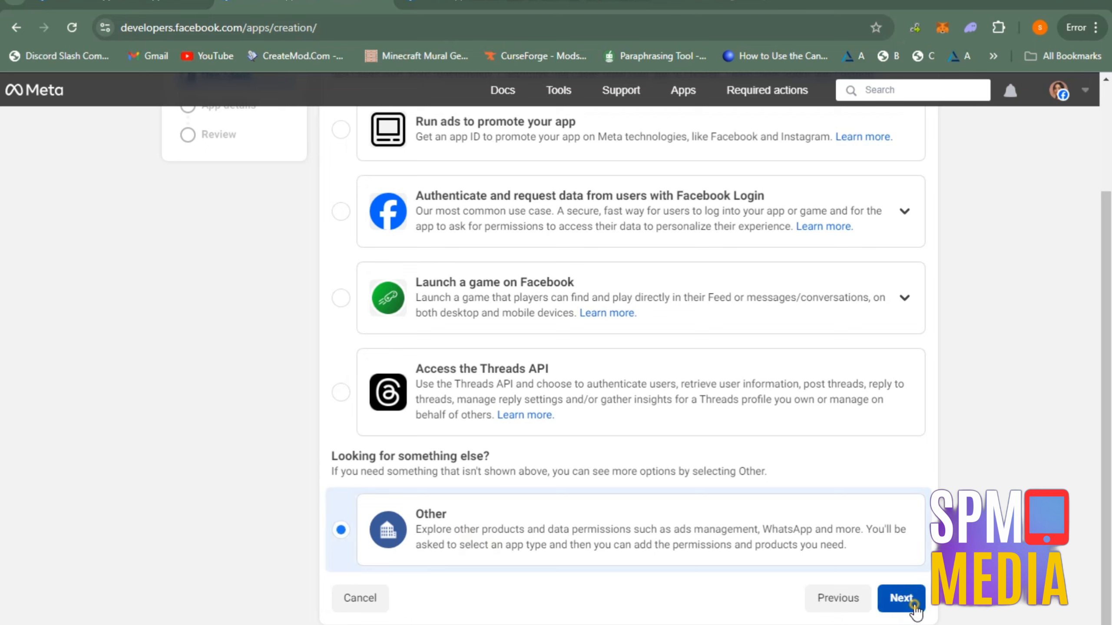
pyautogui.click(915, 598)
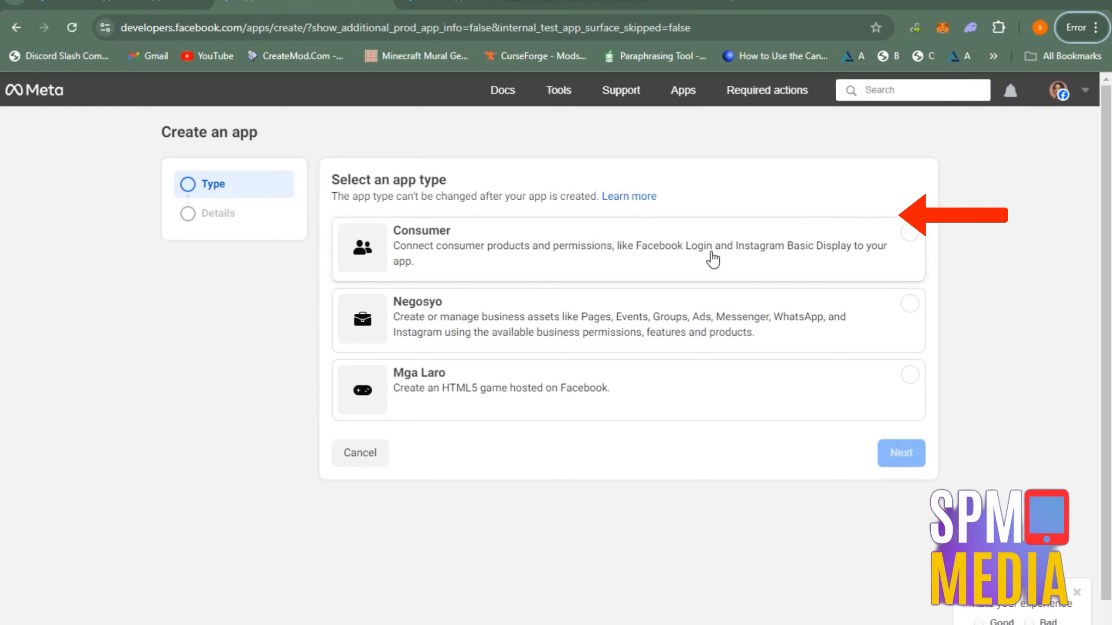
pyautogui.click(624, 261)
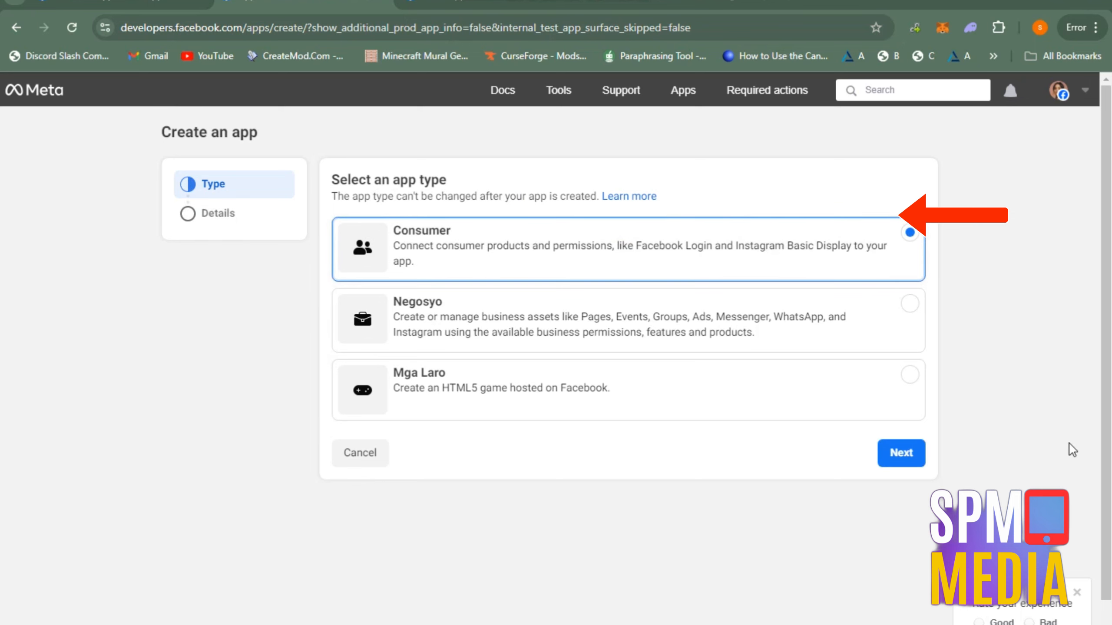
pyautogui.click(892, 457)
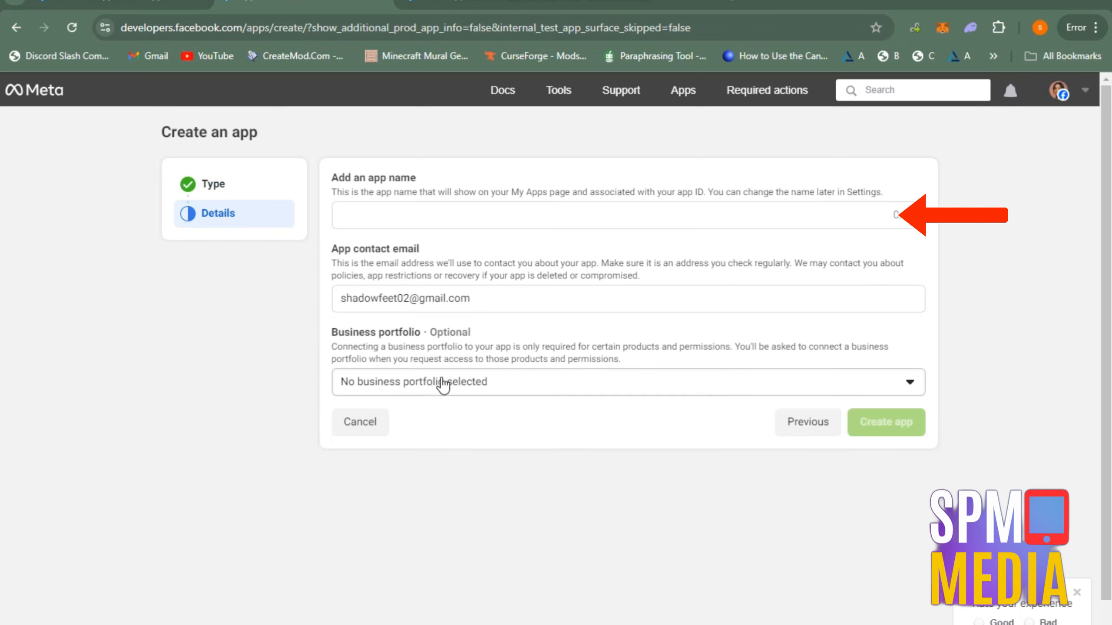
# Create the app as Message Style with the ChicStyle Boutique portfolio, re-entering the account password to authorize it
pyautogui.click(406, 212)
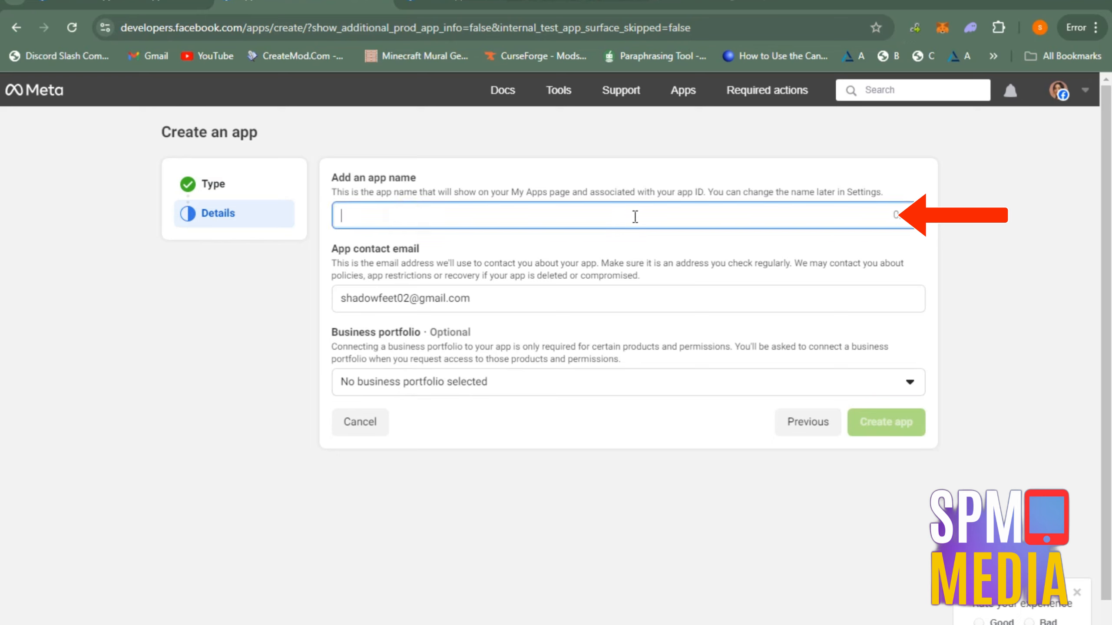
pyautogui.write('Message Style')
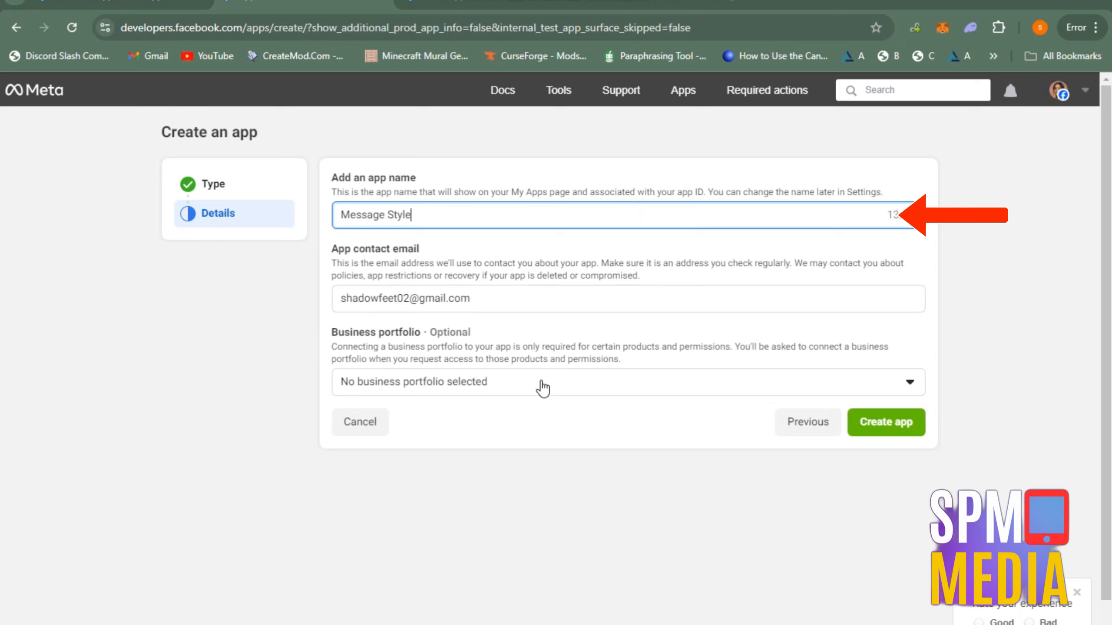
pyautogui.click(503, 385)
pyautogui.click(436, 453)
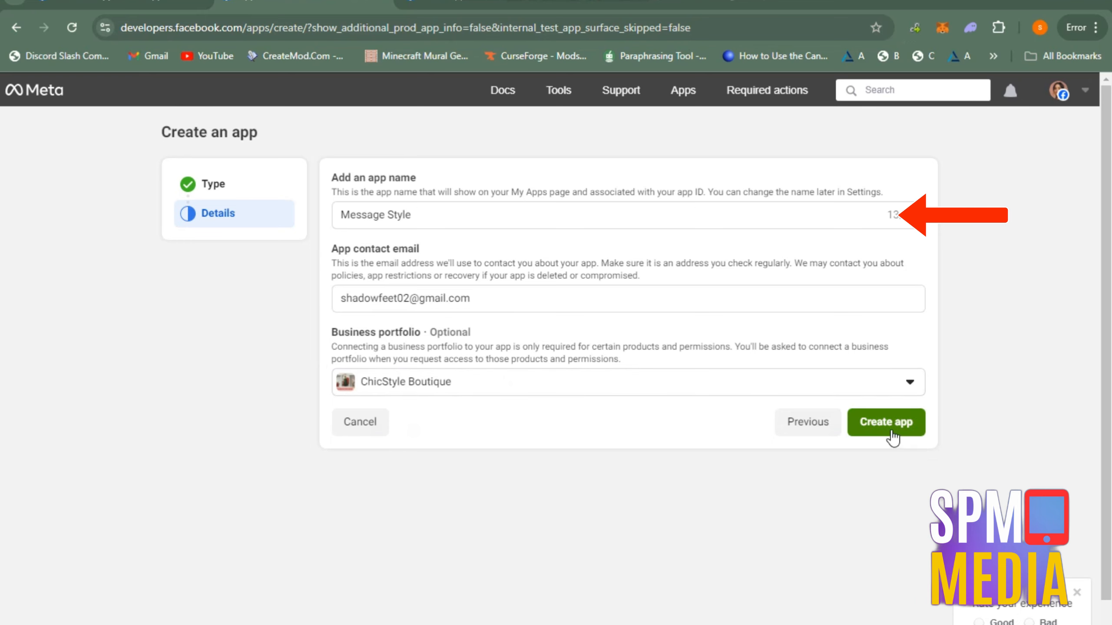
pyautogui.click(887, 422)
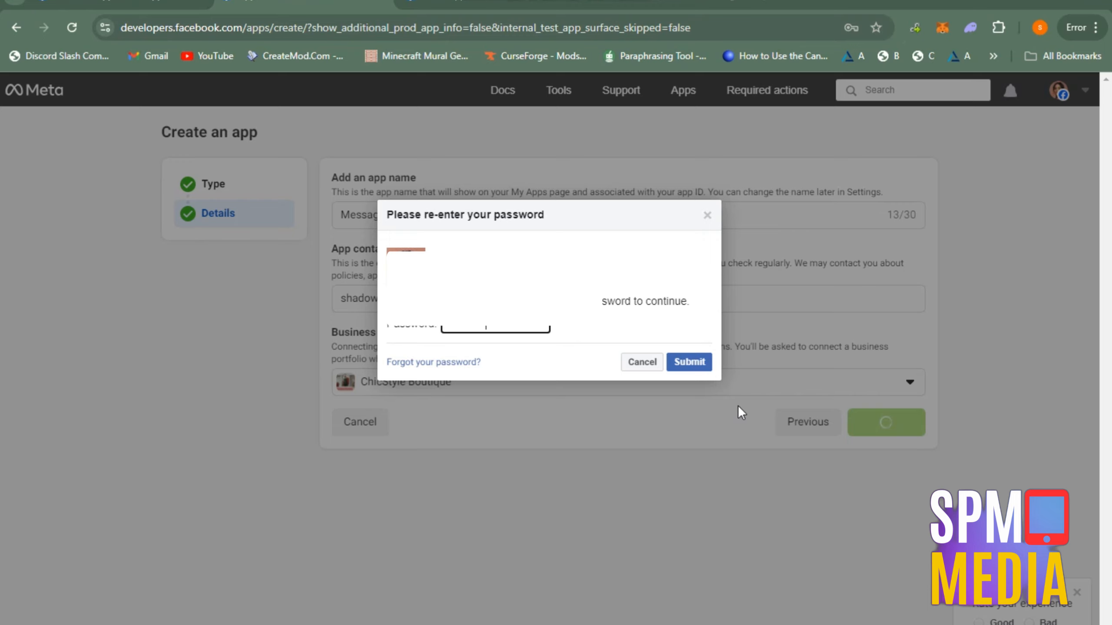
pyautogui.click(688, 362)
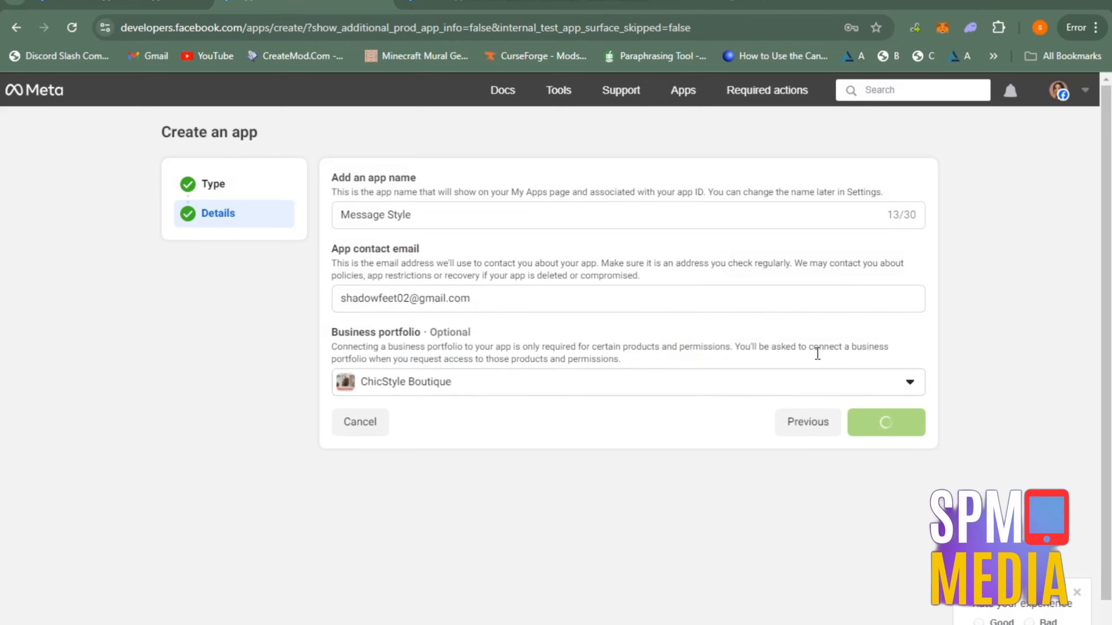
# Set up the WhatsApp product in the Message business app, continuing with the ChicStyle Boutique portfolio
pyautogui.scroll(-5, 646, 475)
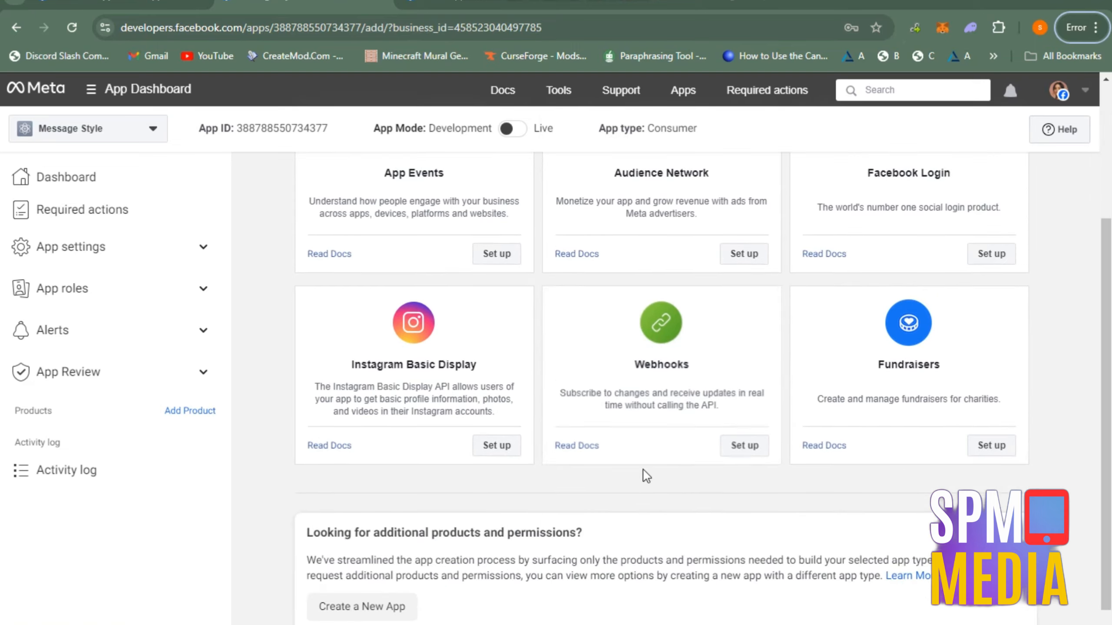
pyautogui.scroll(-1, 643, 470)
pyautogui.scroll(6, 833, 504)
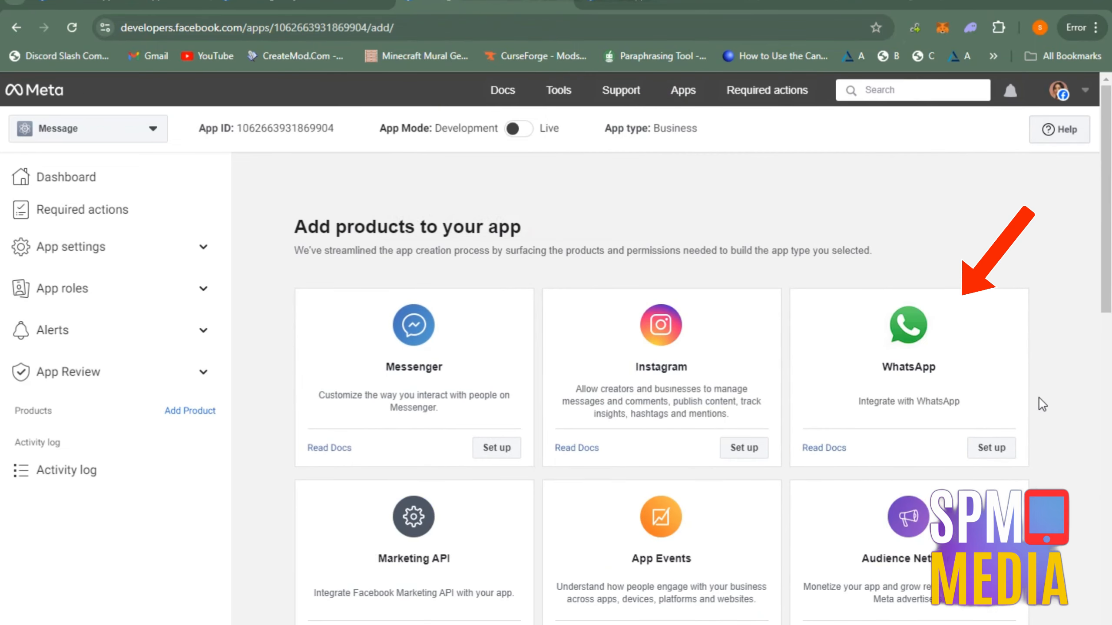
pyautogui.scroll(-2, 1039, 398)
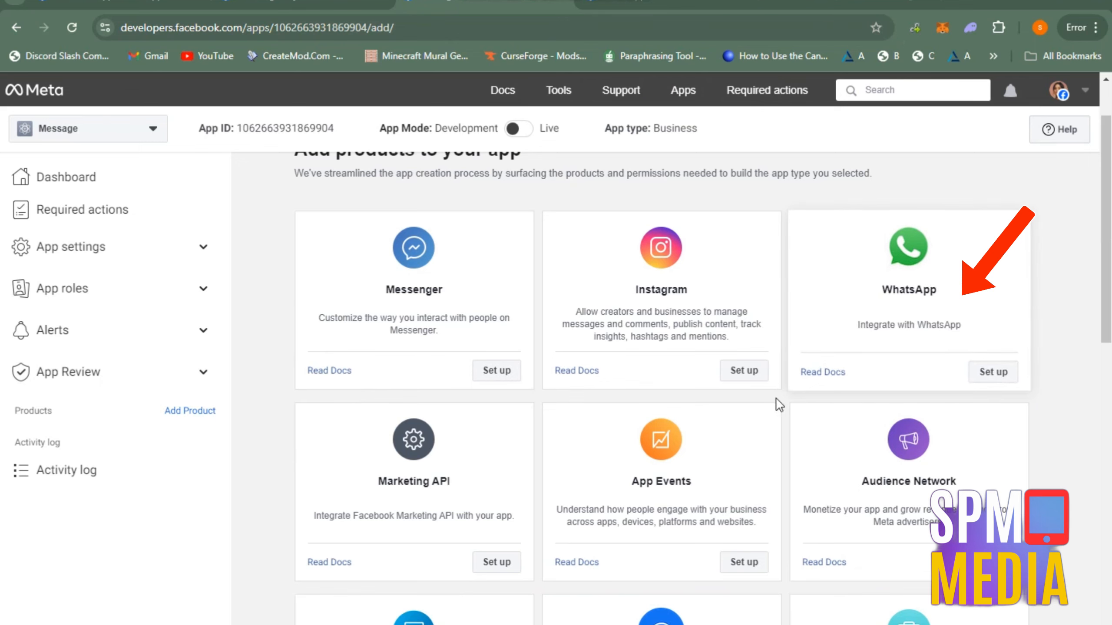
pyautogui.click(992, 376)
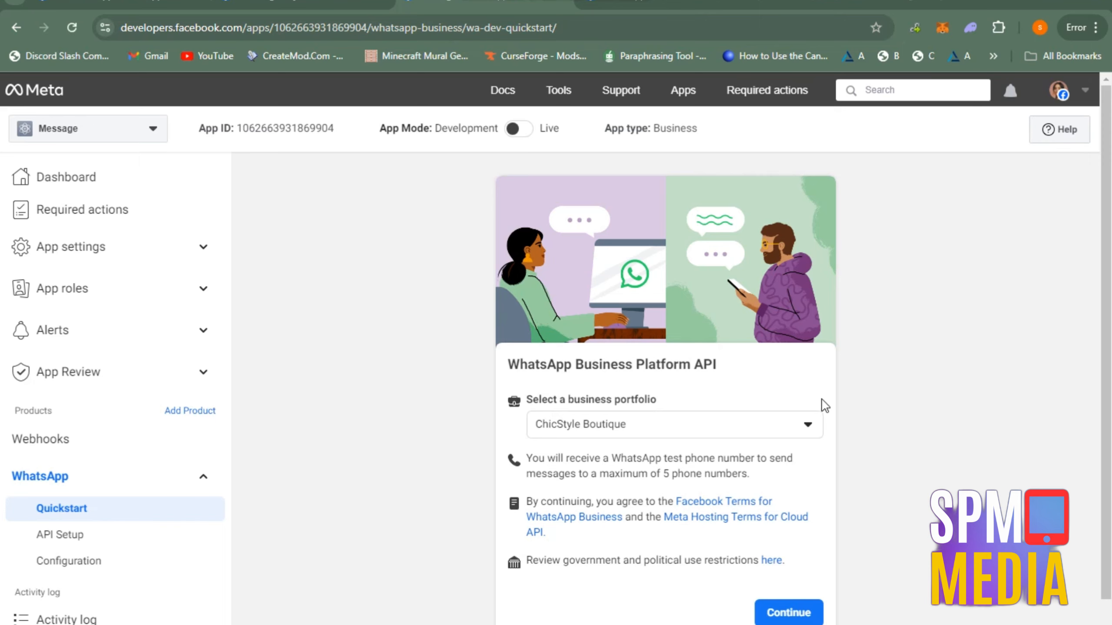
pyautogui.scroll(-1, 700, 460)
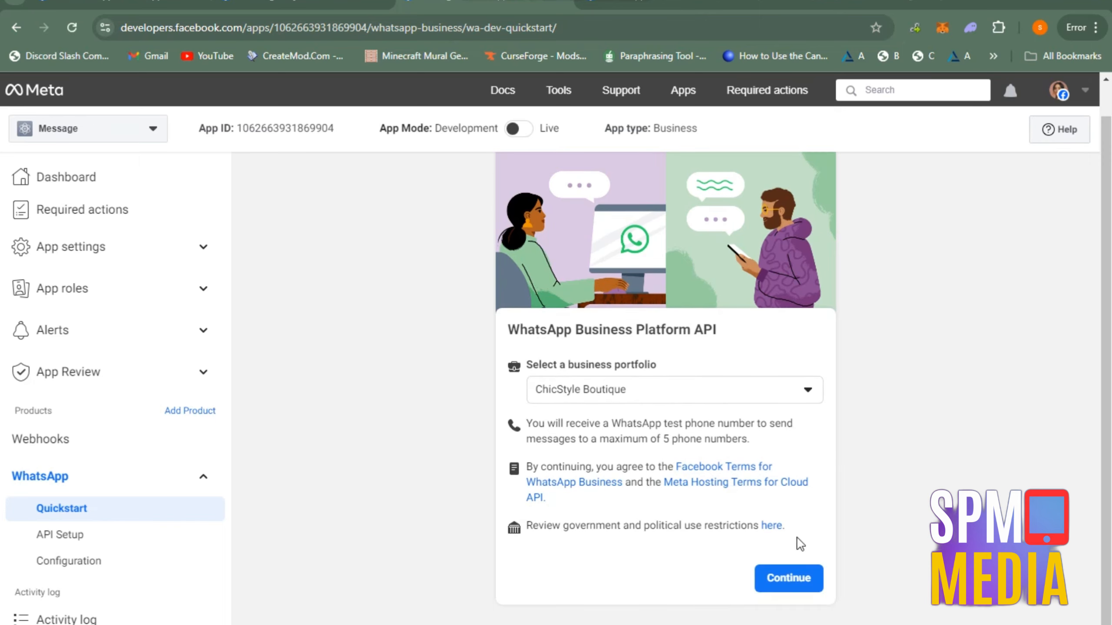
pyautogui.click(763, 574)
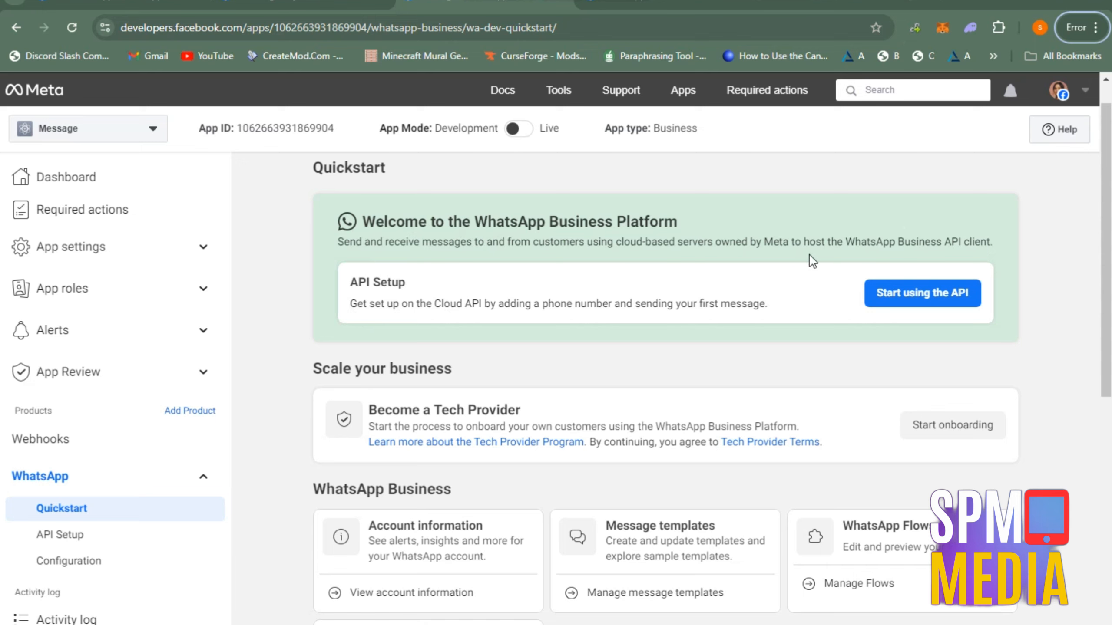
# Start using the WhatsApp API and request an access token, continuing as the logged-in Facebook account
pyautogui.click(921, 293)
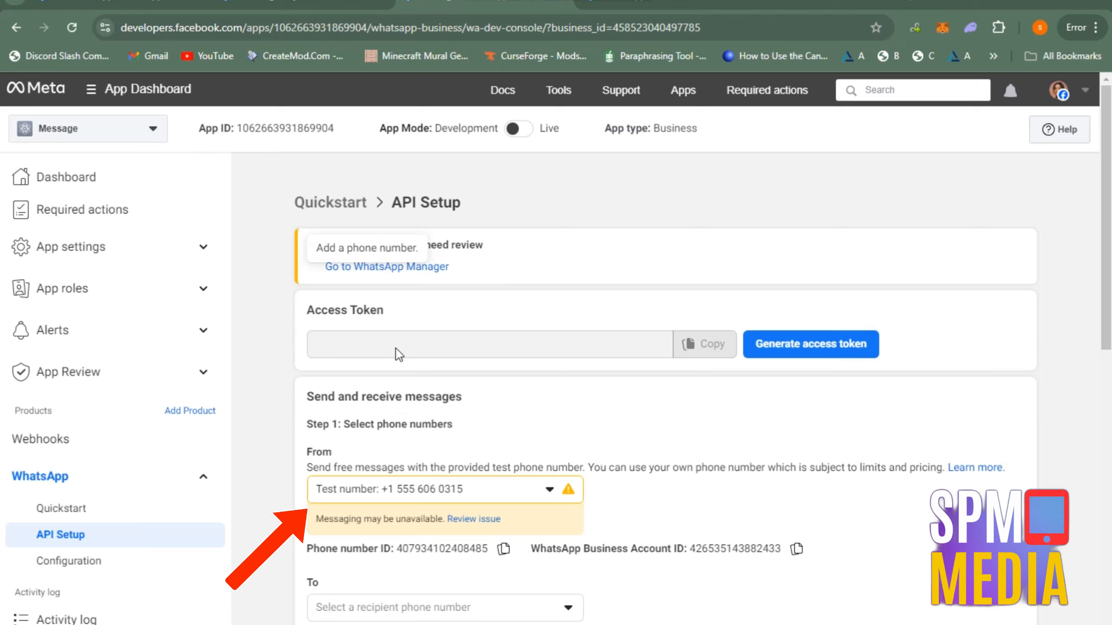
pyautogui.scroll(-2, 396, 349)
pyautogui.click(777, 267)
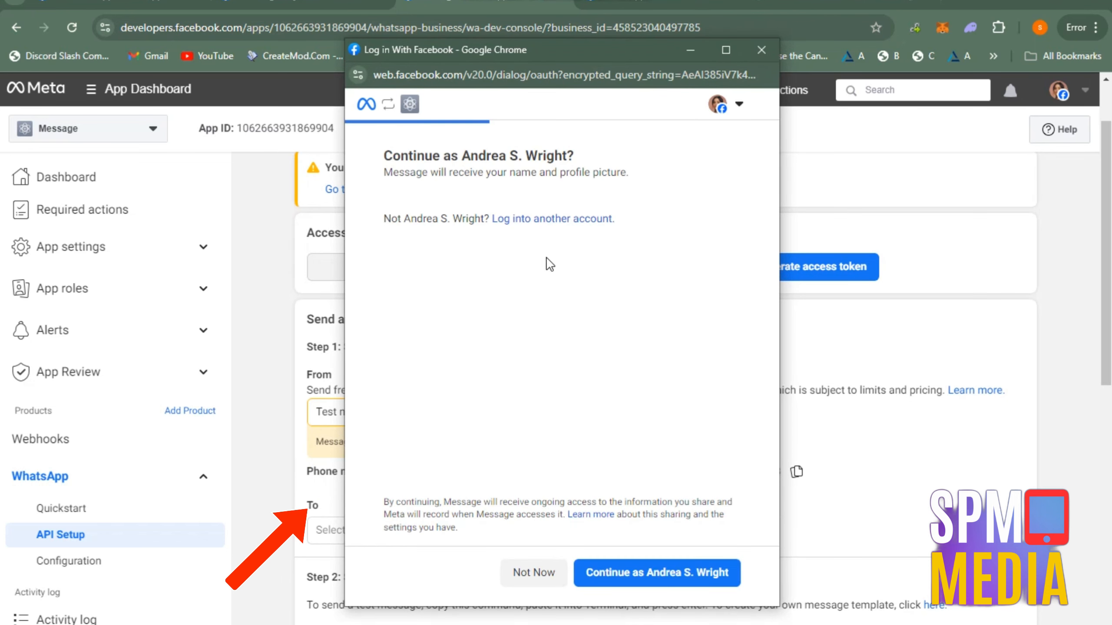
pyautogui.click(641, 574)
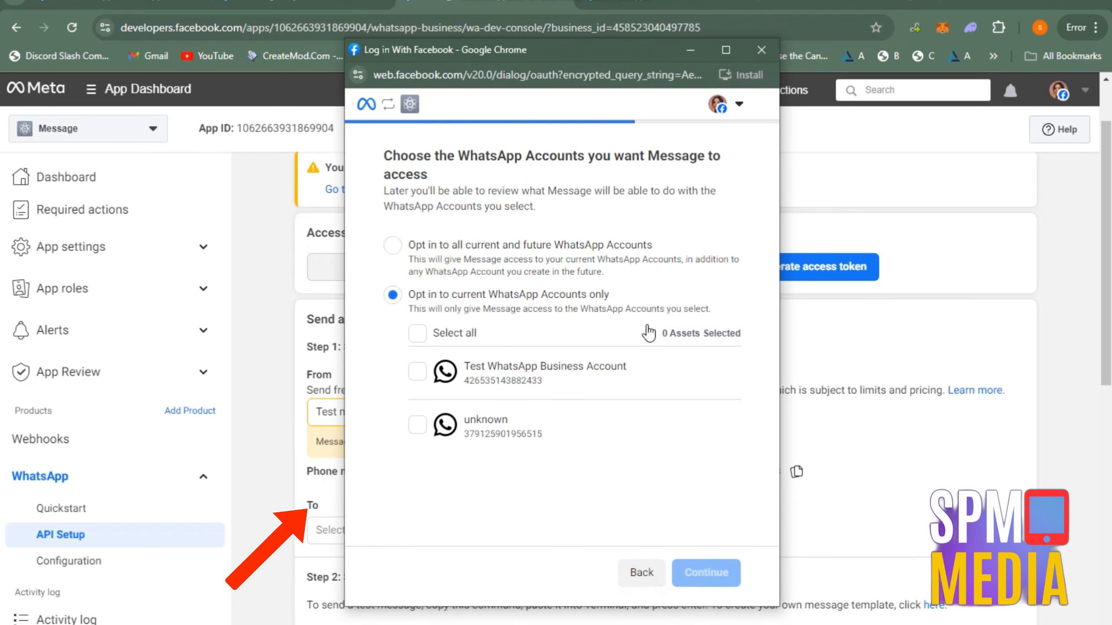
# Grant the app access to the Test WhatsApp Business Account only, save the requested permissions and finish the authorization
pyautogui.click(417, 372)
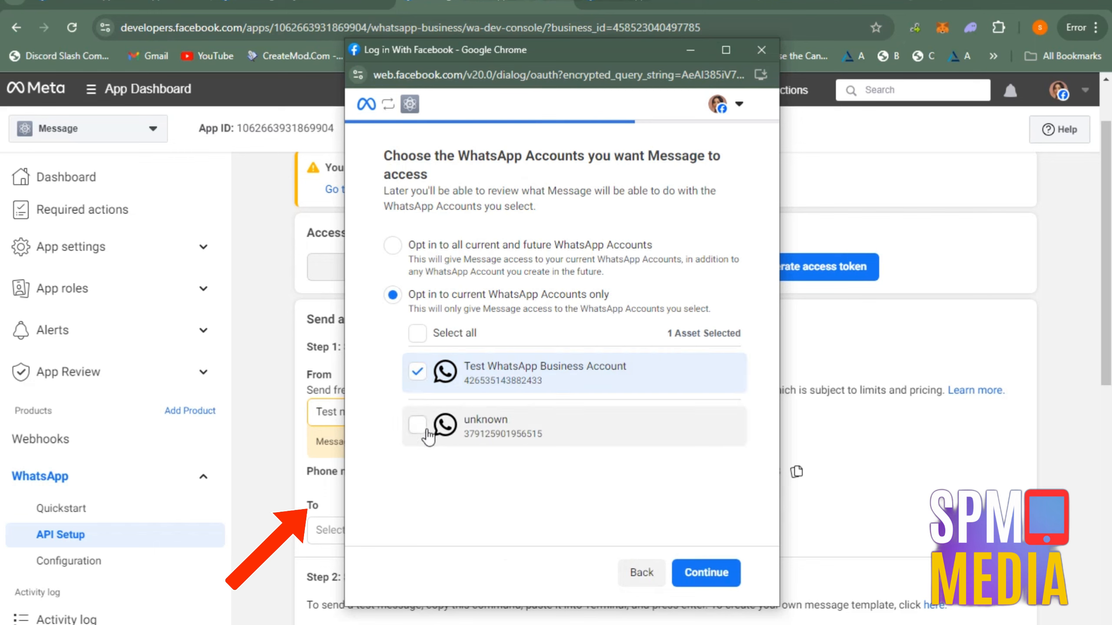
pyautogui.click(417, 371)
pyautogui.click(417, 372)
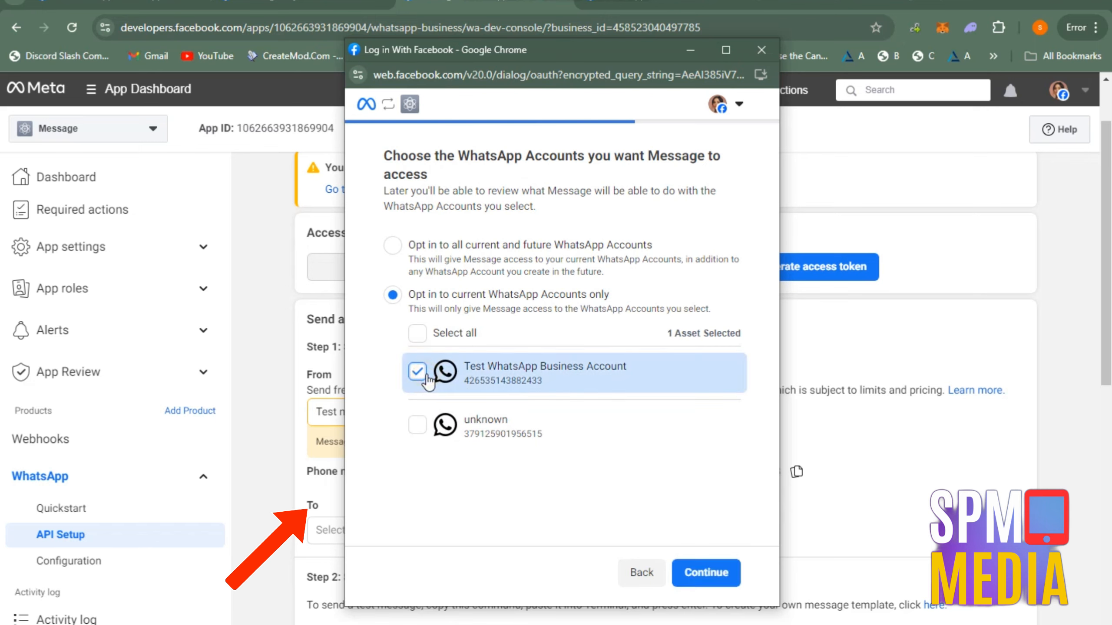
pyautogui.click(706, 573)
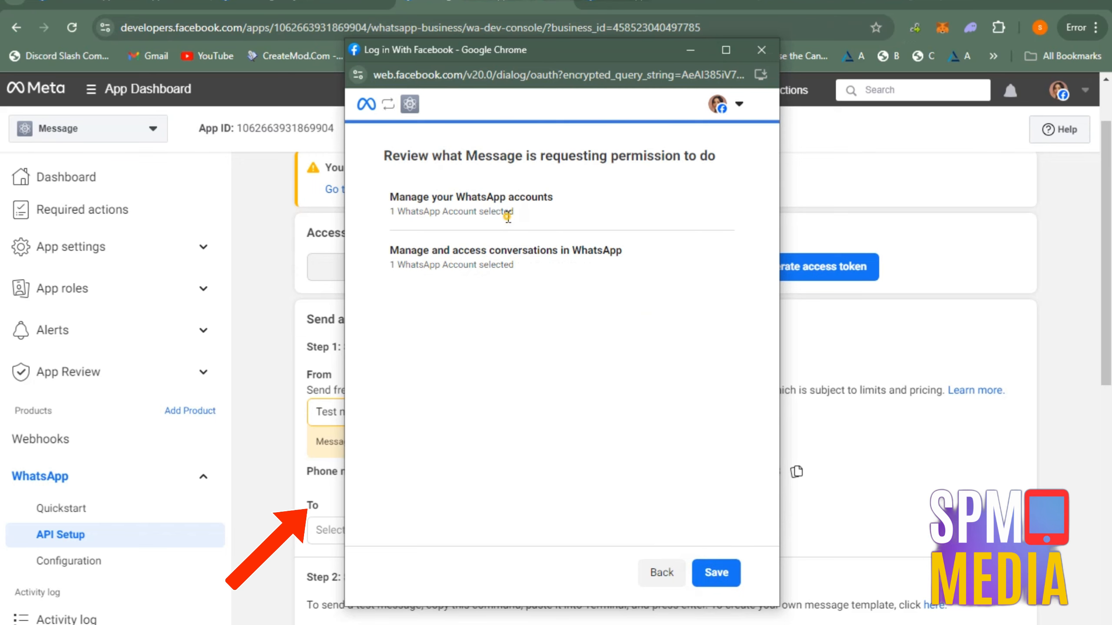
pyautogui.click(714, 572)
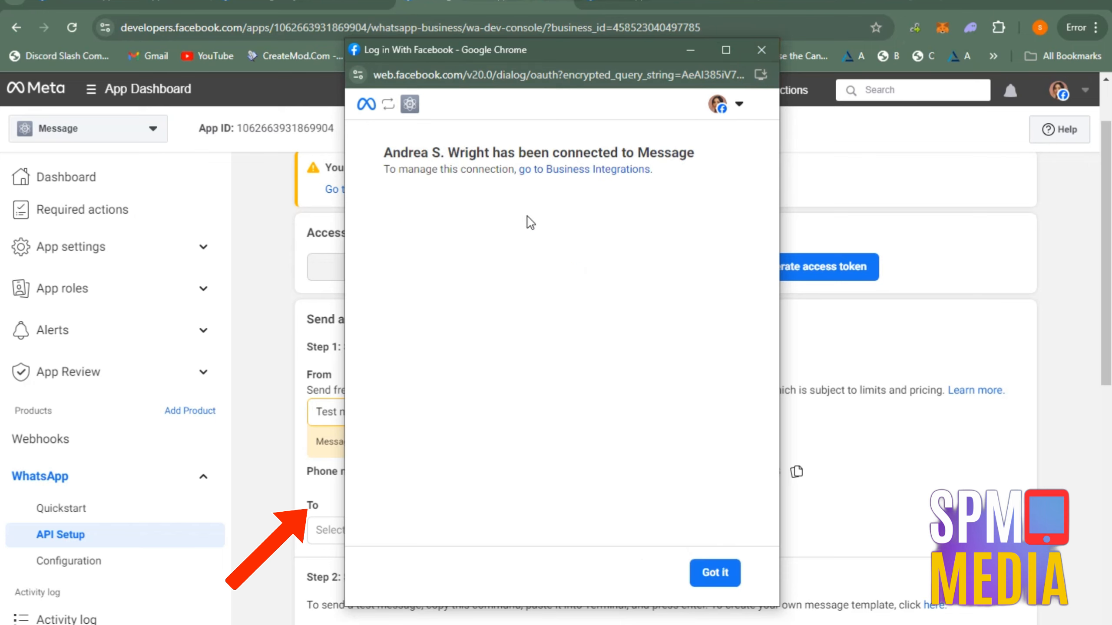
pyautogui.click(706, 574)
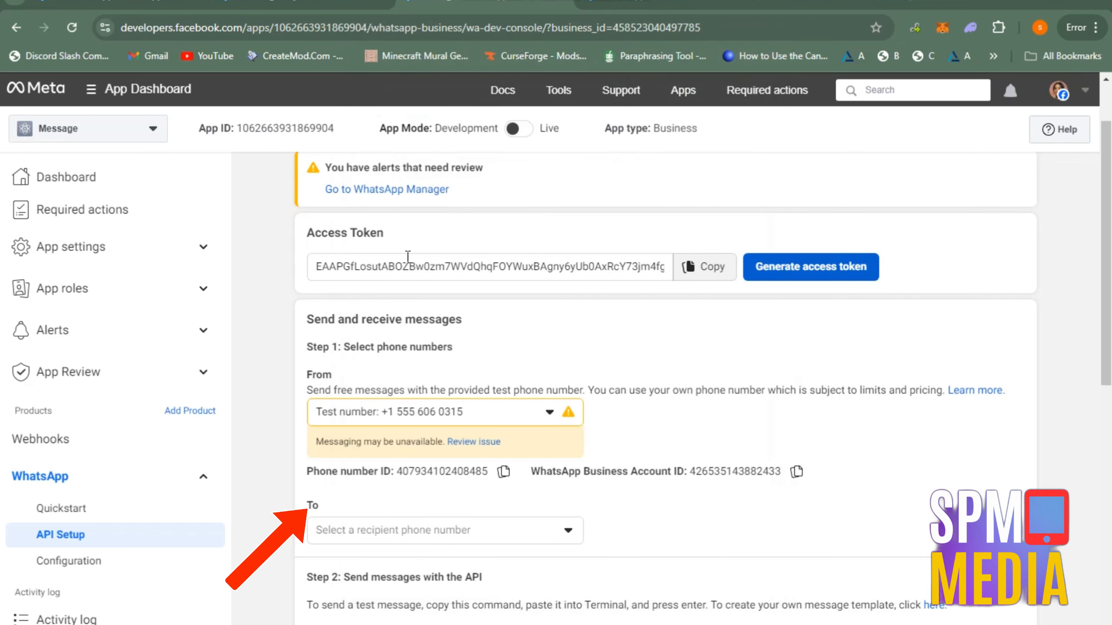
# Review the API setup page's access token, sender and recipient numbers, test message command and remaining setup steps
pyautogui.scroll(-3, 749, 416)
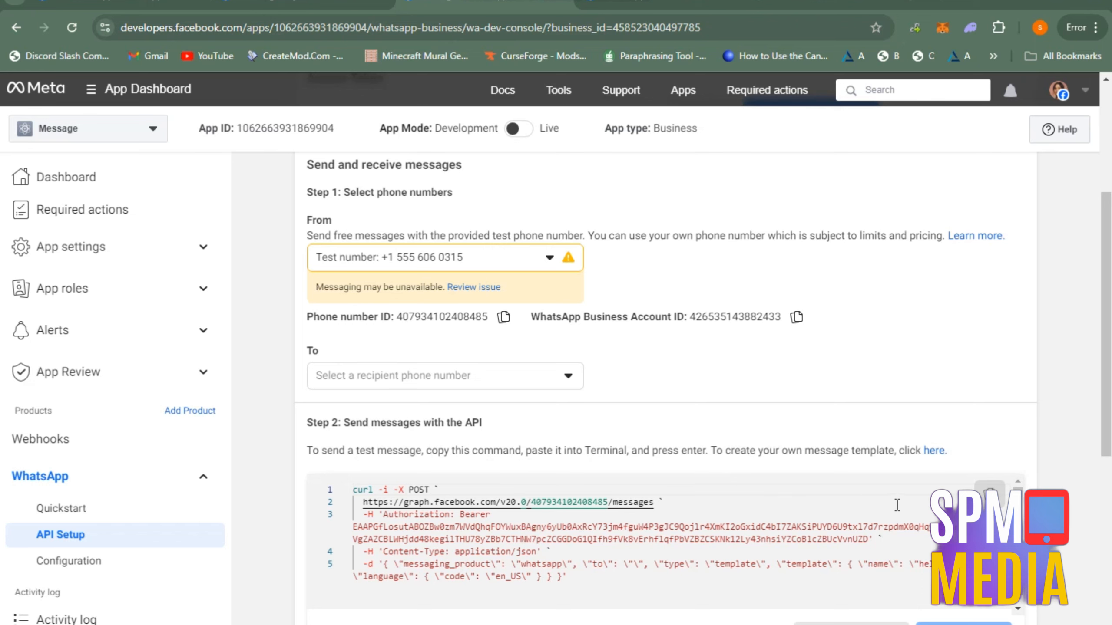
pyautogui.scroll(-1, 955, 504)
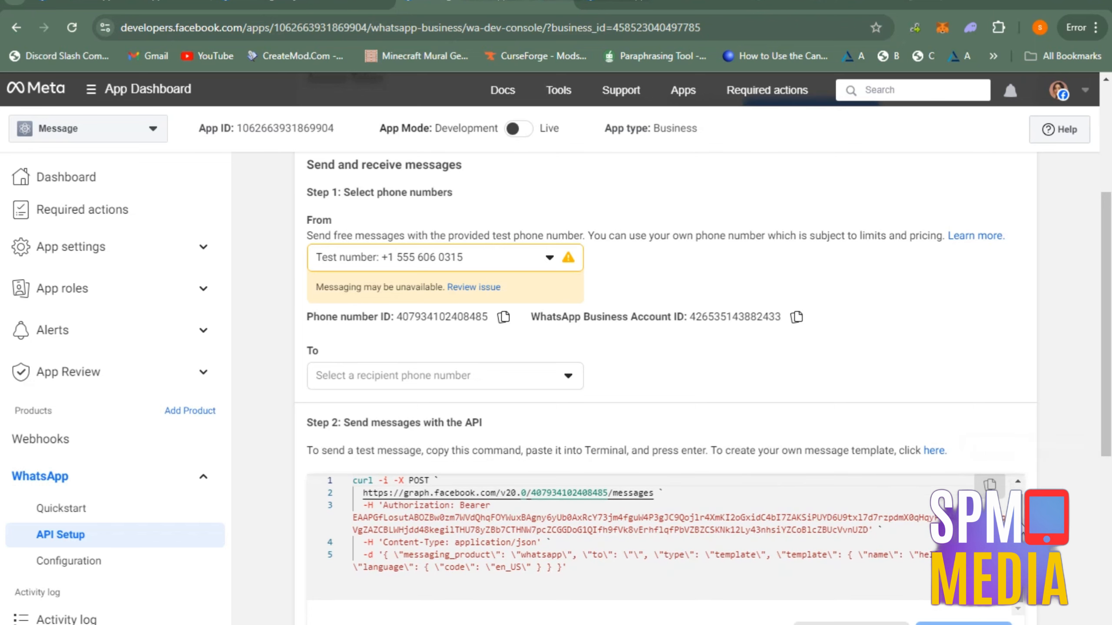
pyautogui.scroll(-8, 690, 467)
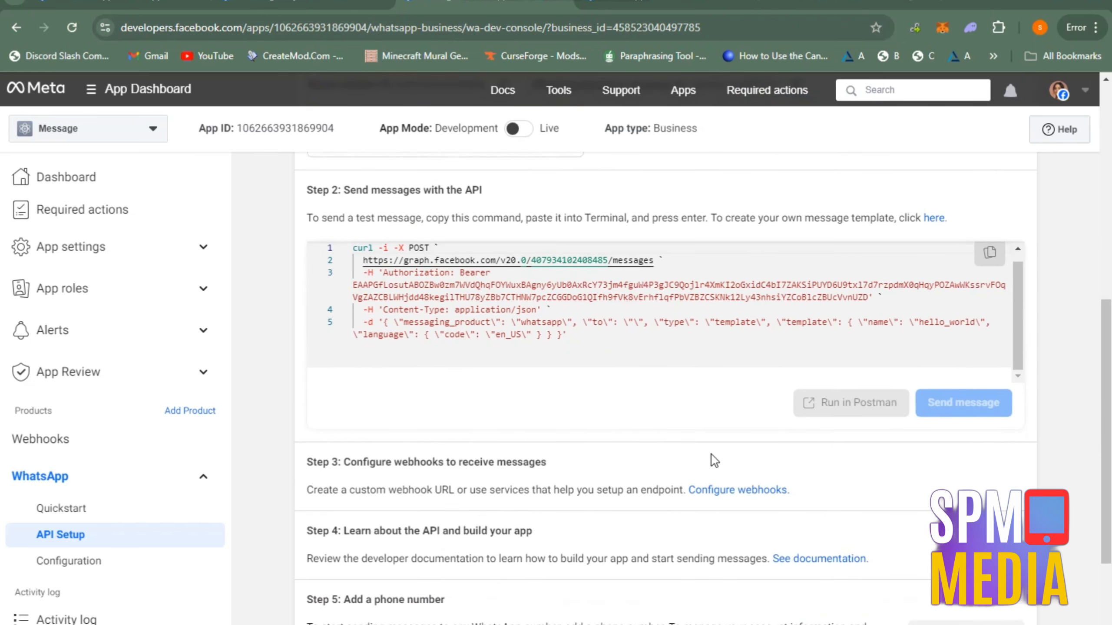
pyautogui.scroll(10, 796, 490)
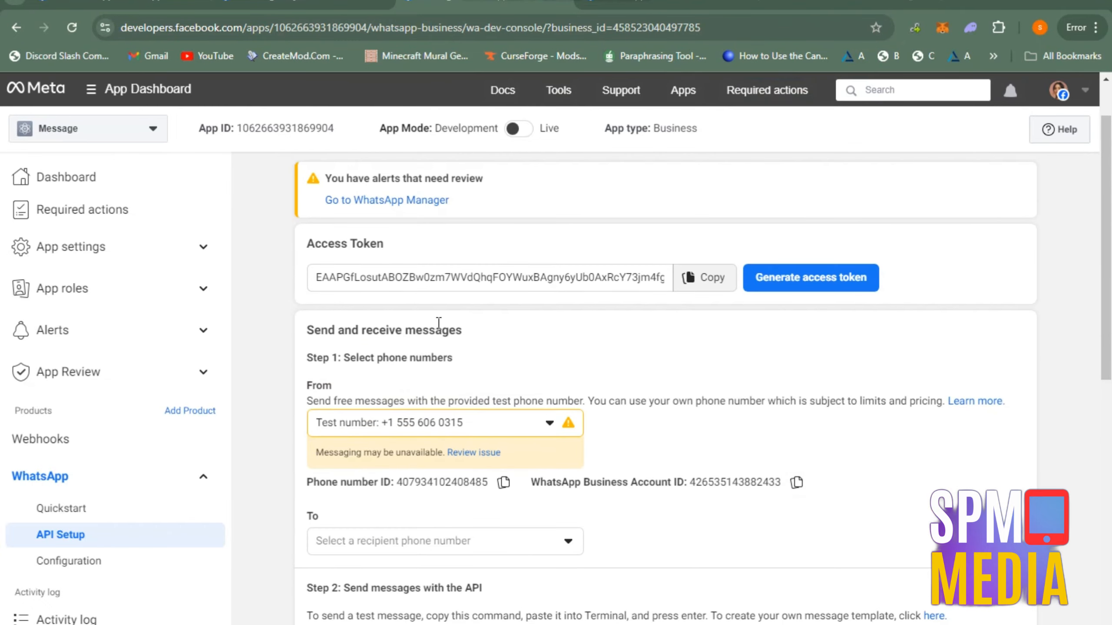
pyautogui.scroll(-3, 867, 501)
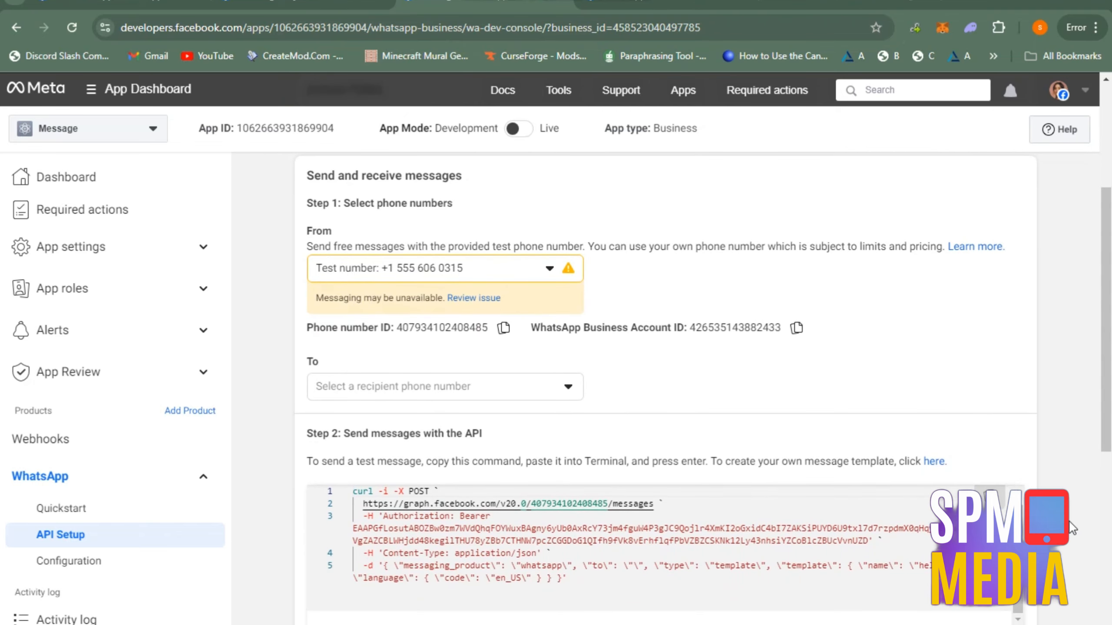
pyautogui.scroll(-2, 1069, 522)
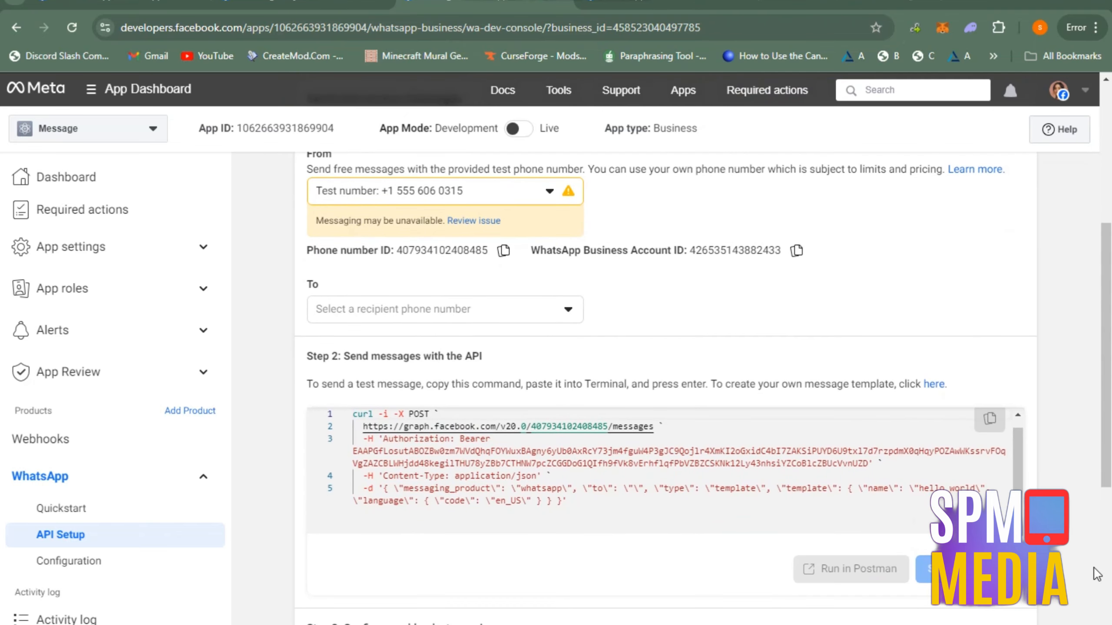